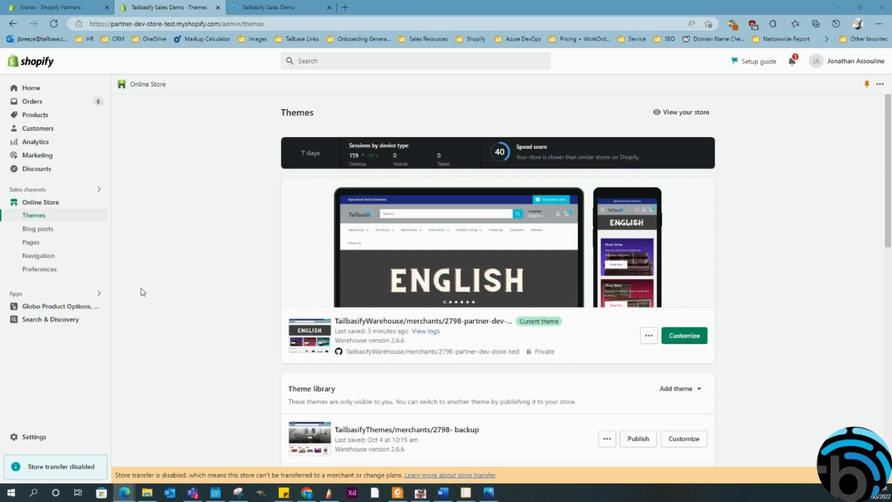
- Preview the first two homepage slideshow banners on the Tailbasify Sales Demo storefront
left_click(260, 6)
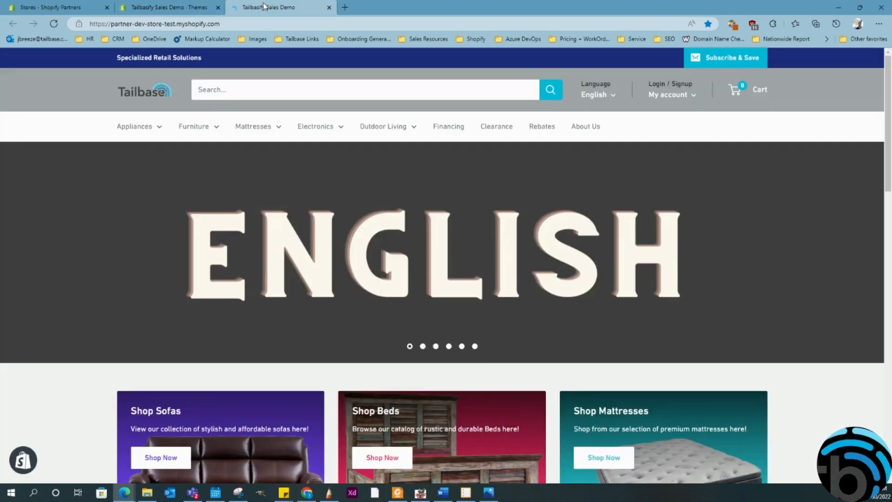
left_click(422, 346)
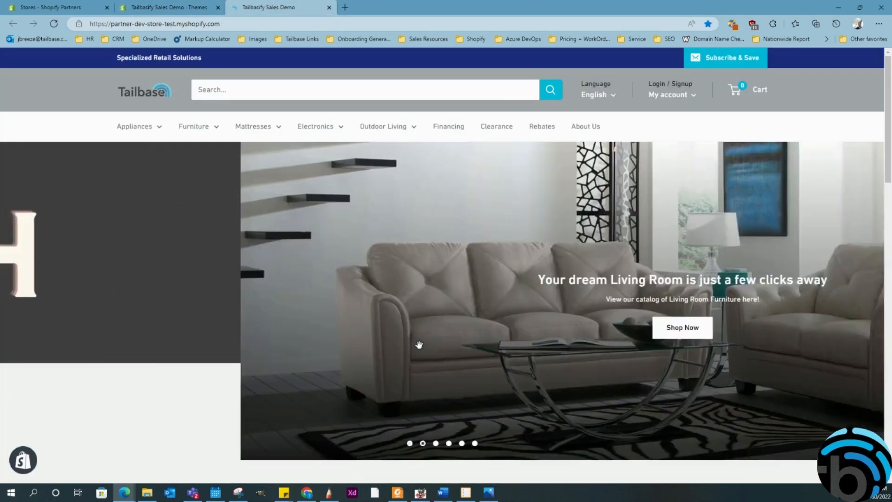
left_click(409, 444)
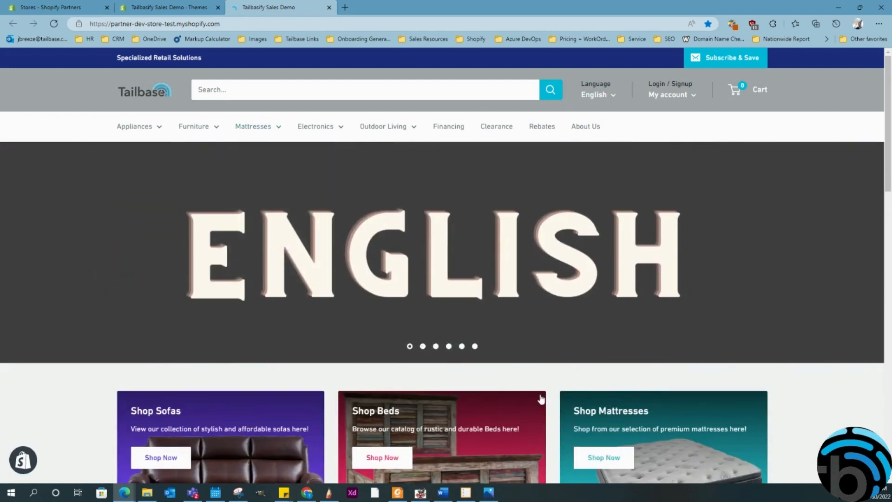
- Switch the storefront language to Français and dismiss the browser's page translation offer
left_click(610, 95)
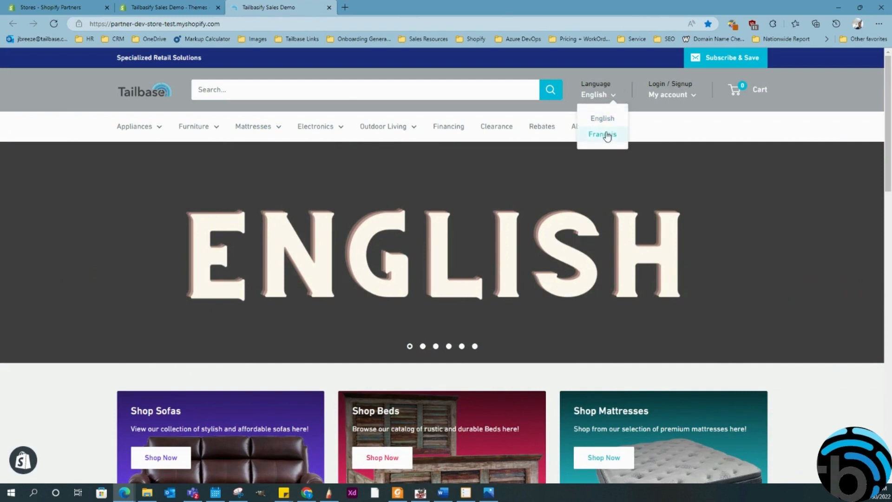
left_click(603, 134)
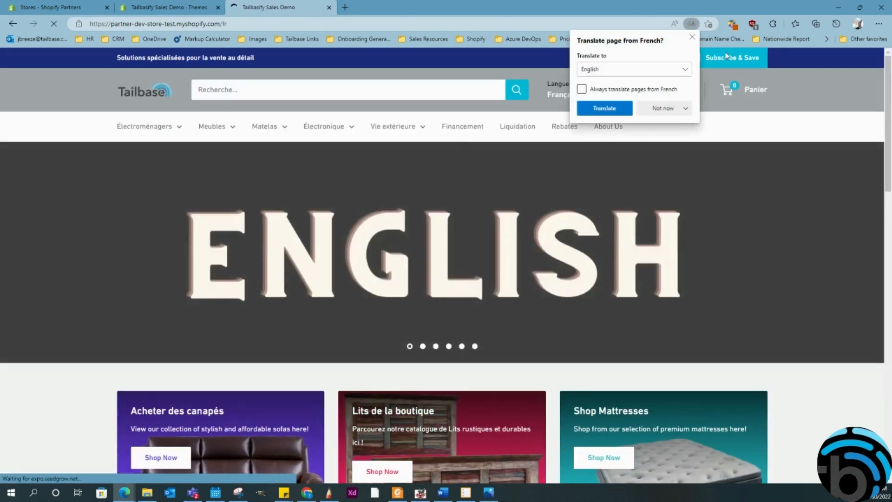
left_click(693, 36)
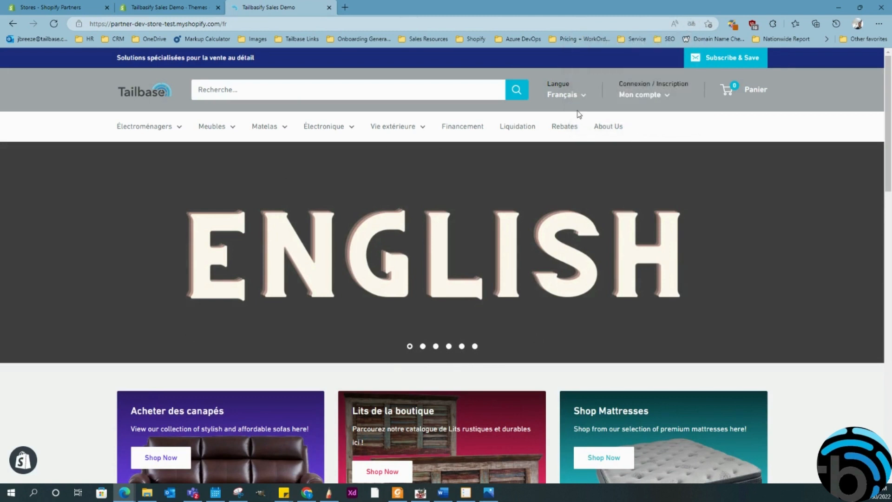
- Switch the storefront back to English and show the living room slide of the homepage slideshow
left_click(571, 94)
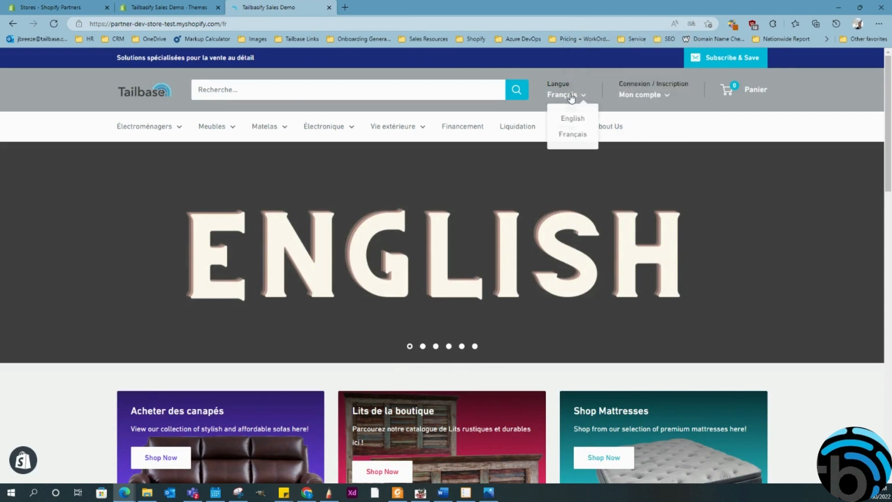
left_click(575, 119)
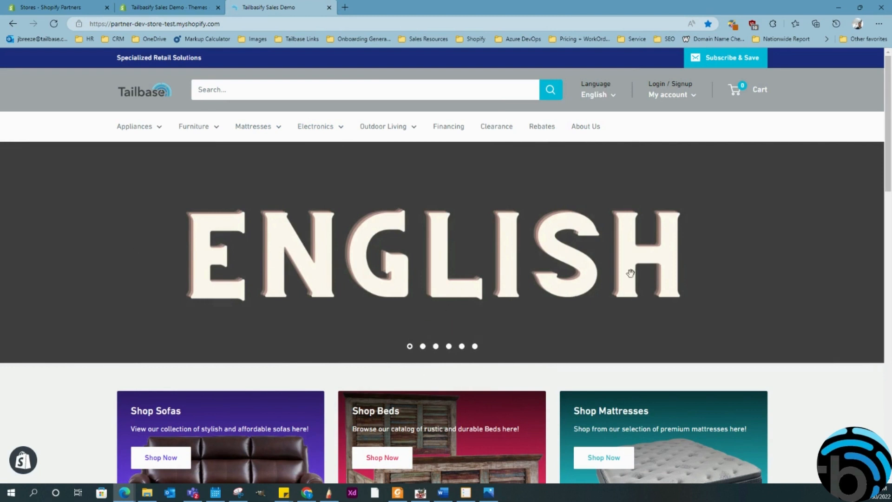
left_click(423, 346)
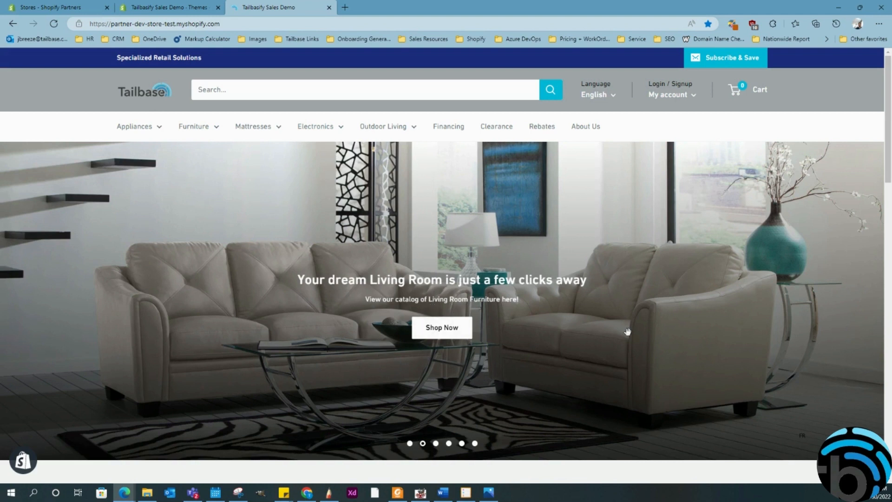
- Open the langify translation app from the Shopify admin, glance at the storefront's living room slide, and return to langify
left_click(180, 9)
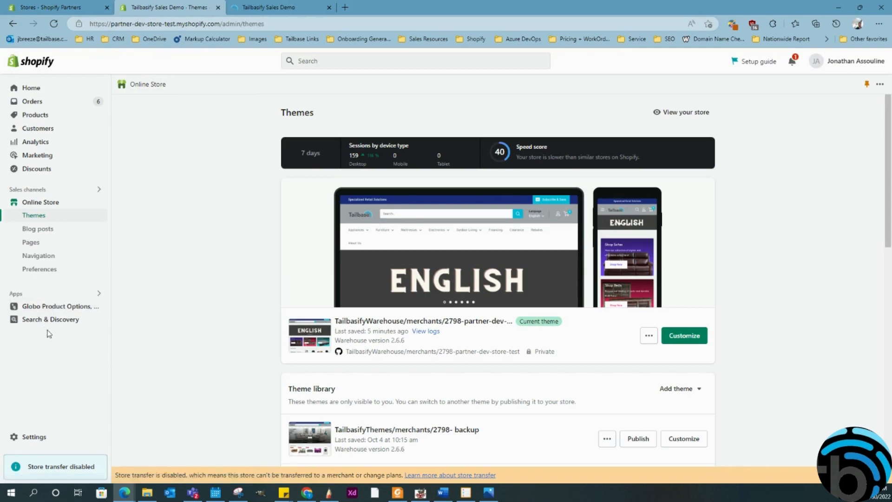
left_click(21, 294)
left_click(316, 98)
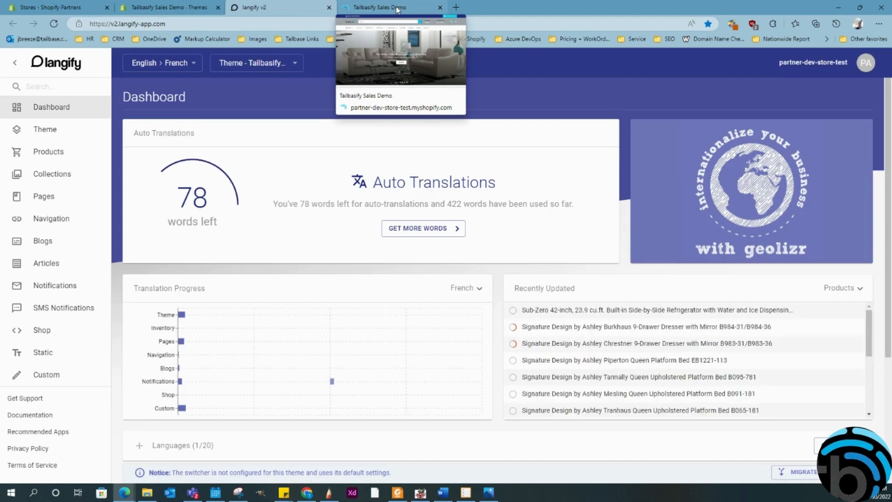
left_click(398, 9)
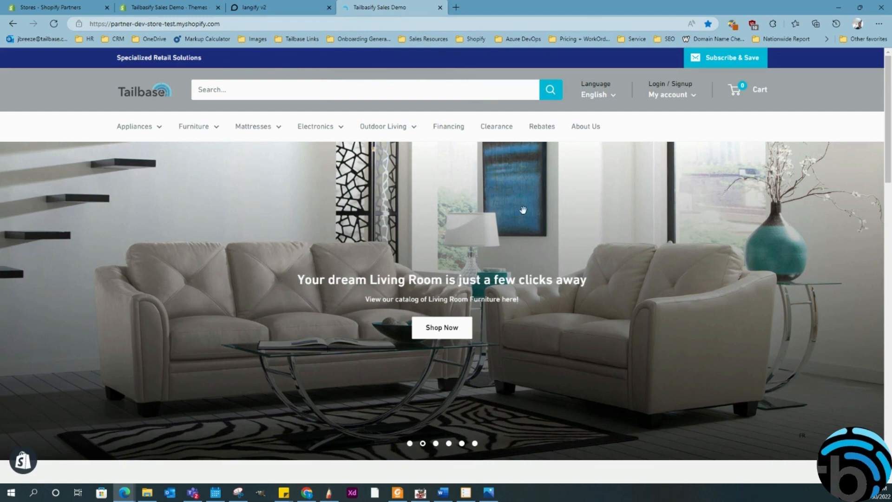
left_click(251, 7)
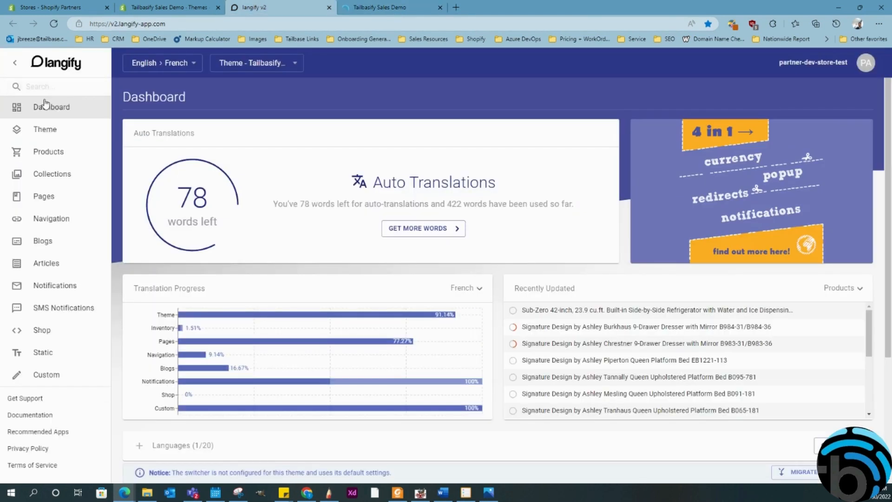
- Open the Section group of the theme translations in langify and filter its fields by "your dre"
left_click(45, 132)
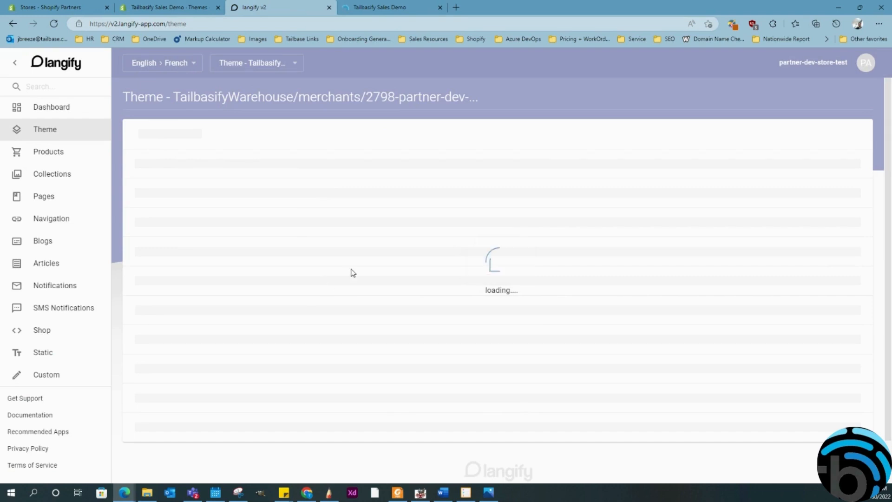
scroll(296, 254, "down", 5)
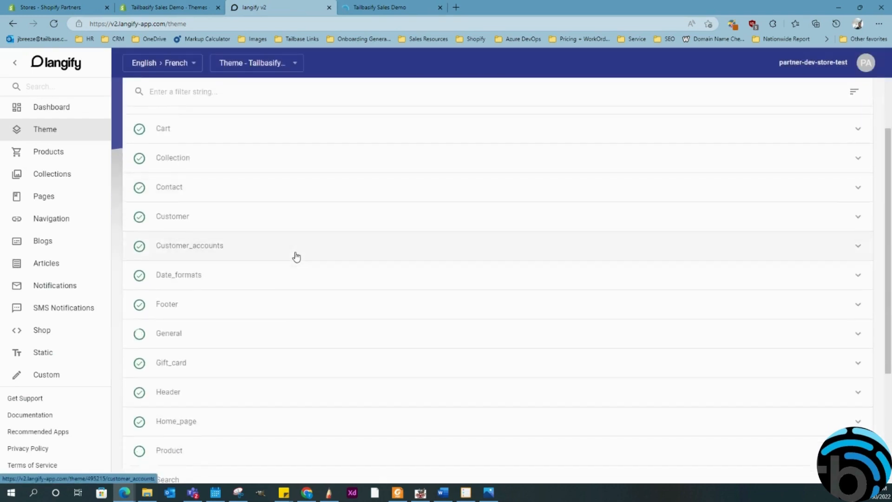
left_click(235, 370)
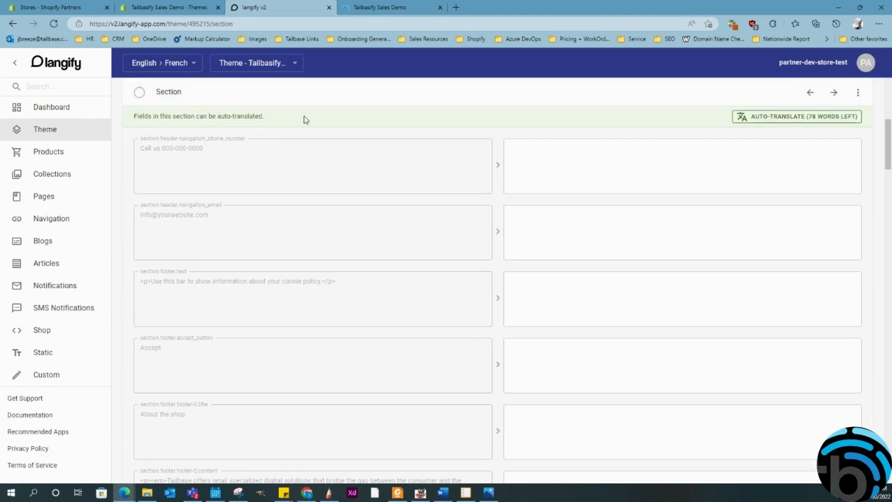
scroll(305, 118, "up", 2)
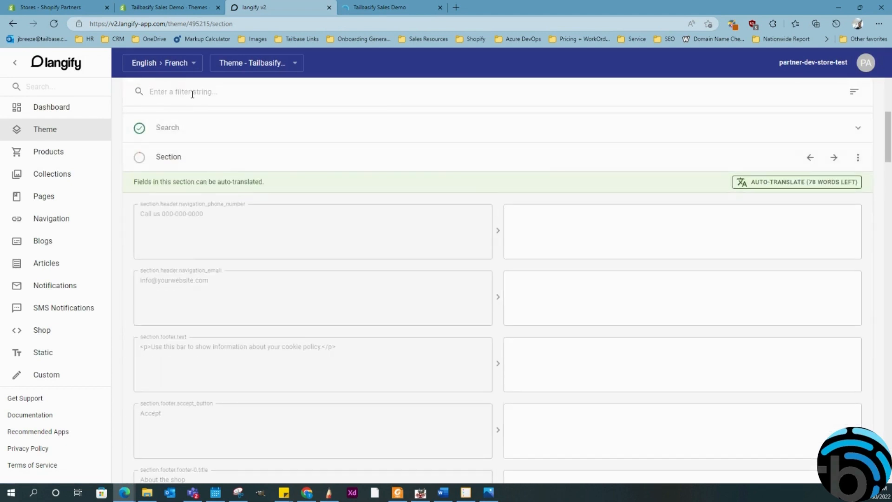
left_click(193, 94)
type("your")
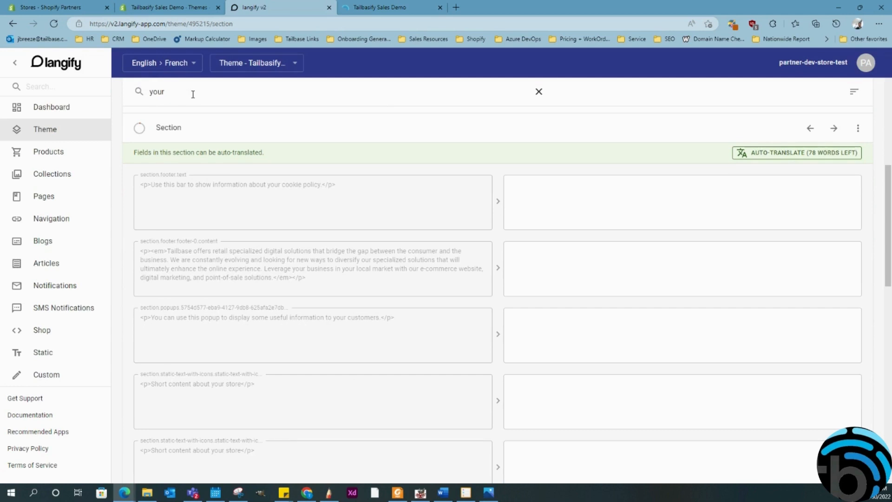
type(" dre")
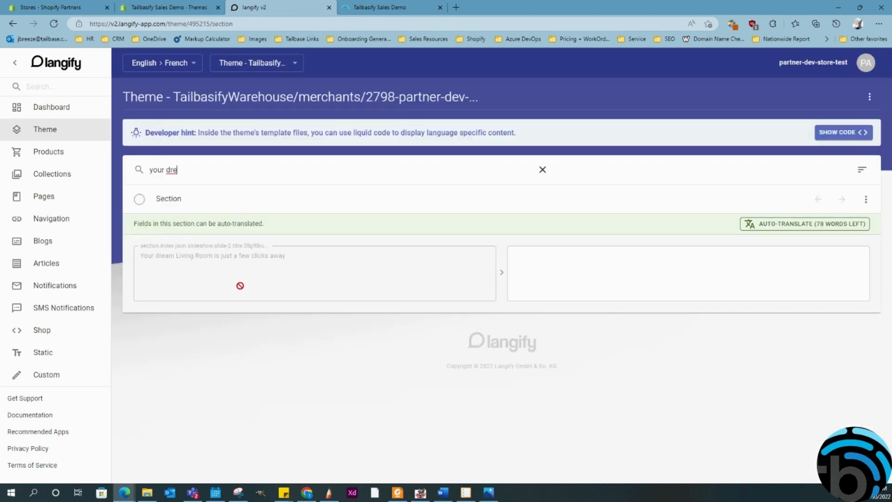
- Compare the storefront slide, auto-translate only the "Your dream Living Room is just a few clicks away" field into French, and save it
left_click(395, 7)
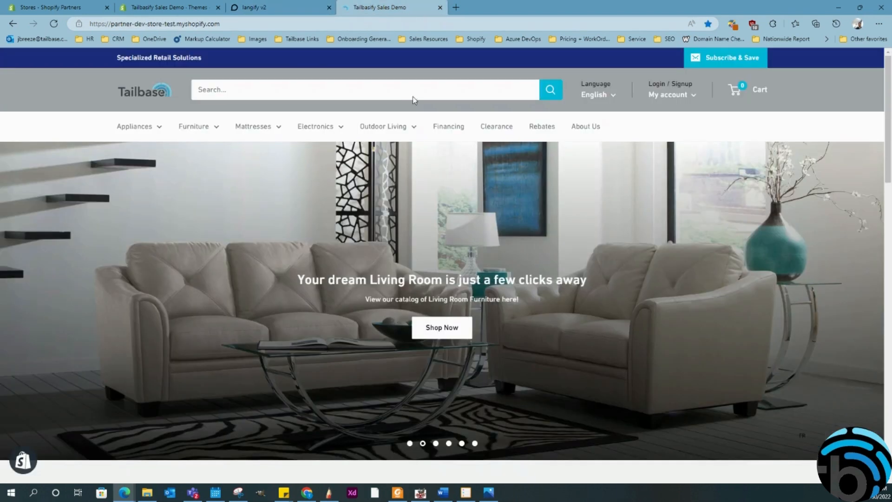
left_click(279, 7)
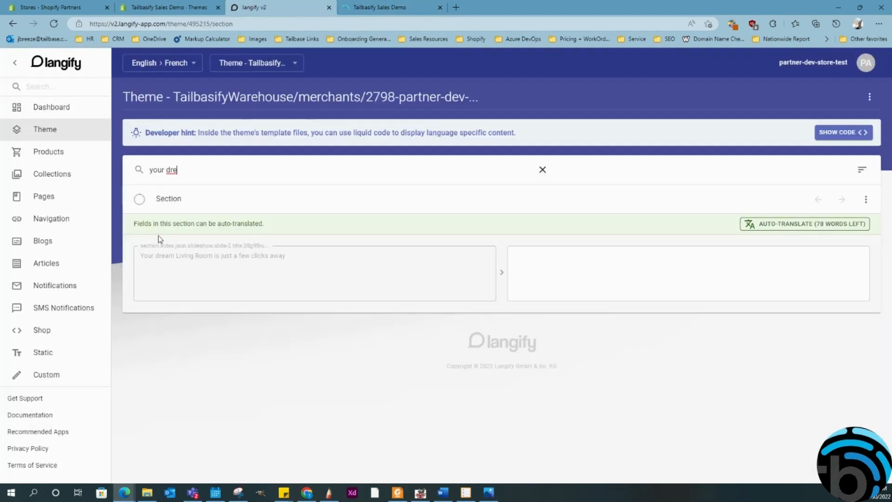
left_click(502, 273)
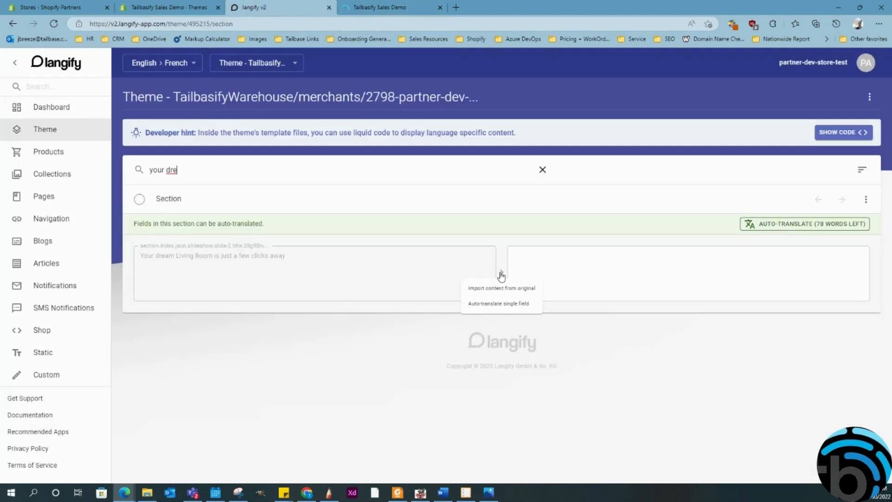
left_click(496, 304)
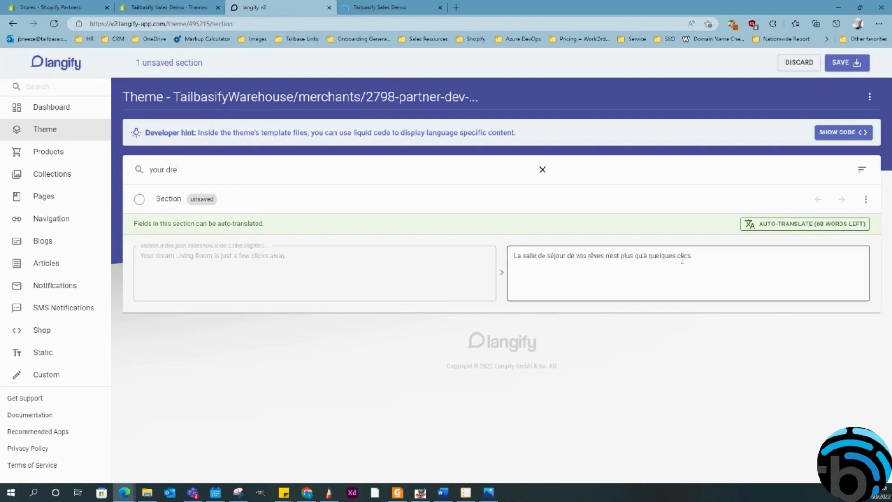
left_click(844, 63)
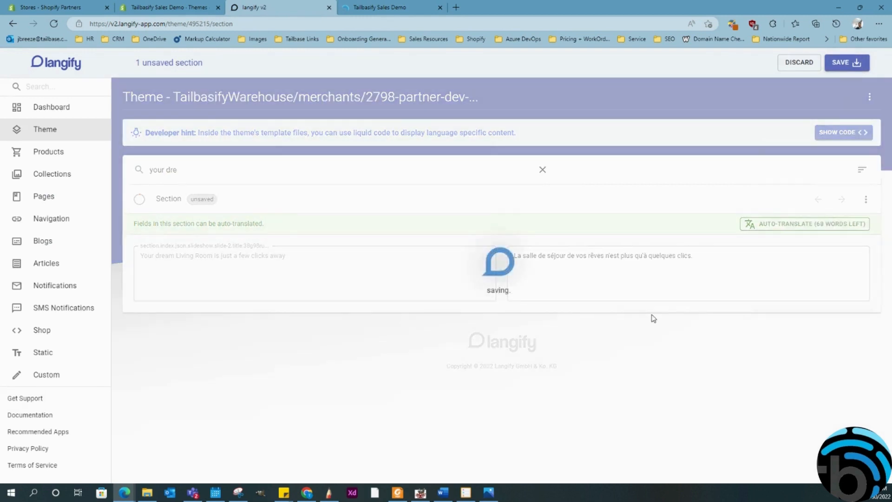
- Check the slideshow's translated living room heading and first banner on the storefront in Français, dismissing the browser's translation offer
left_click(382, 10)
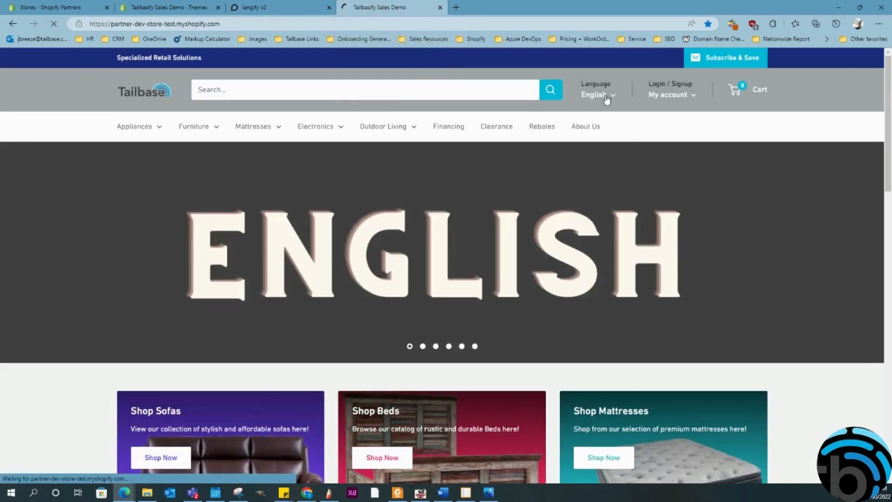
left_click(604, 96)
left_click(601, 135)
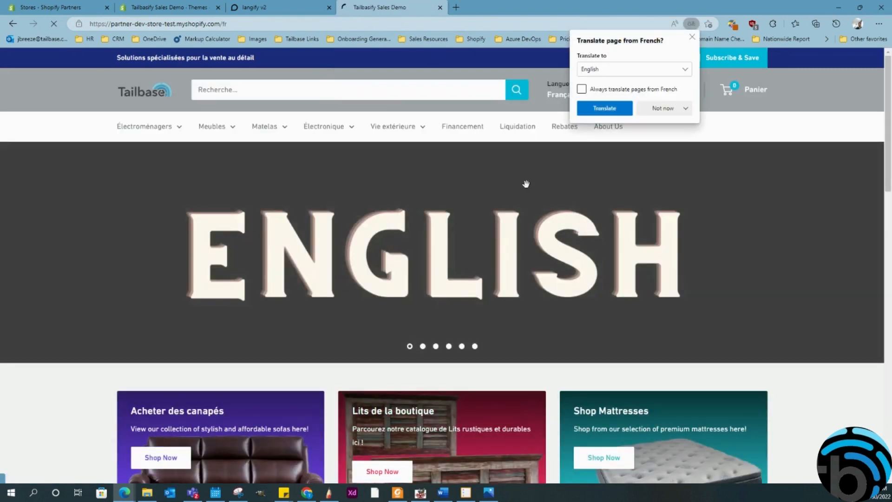
left_click(692, 36)
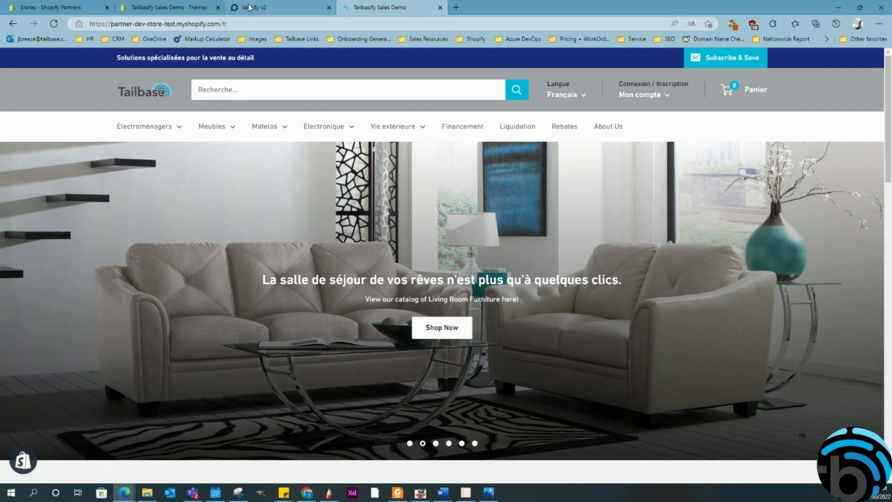
left_click(409, 444)
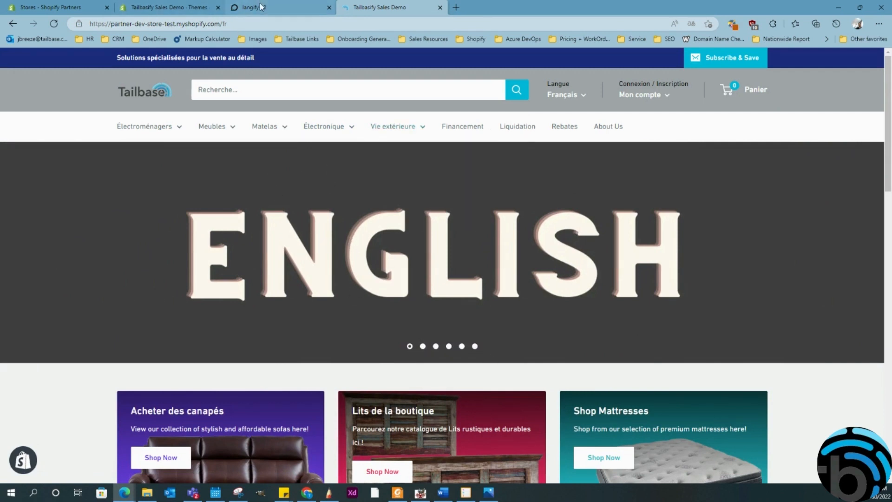
- Open the current theme in the Shopify theme editor and inspect the image settings of the slideshow's first slide
mouse_move(264, 11)
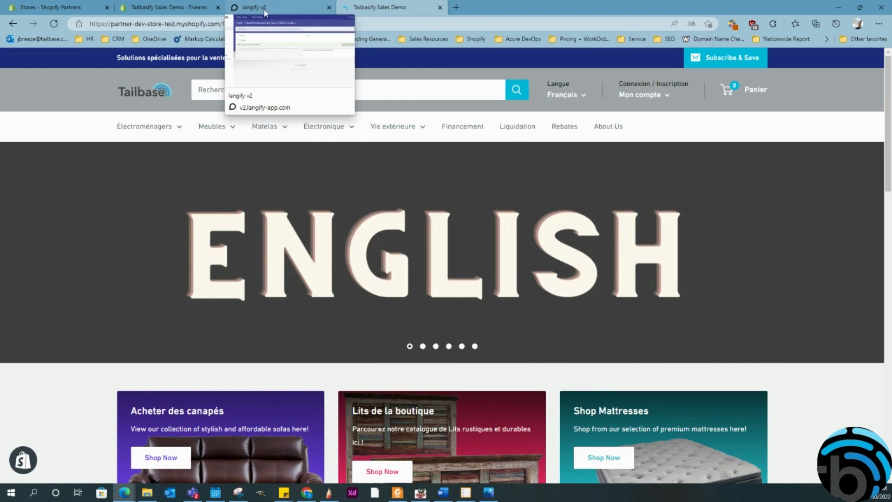
left_click(266, 11)
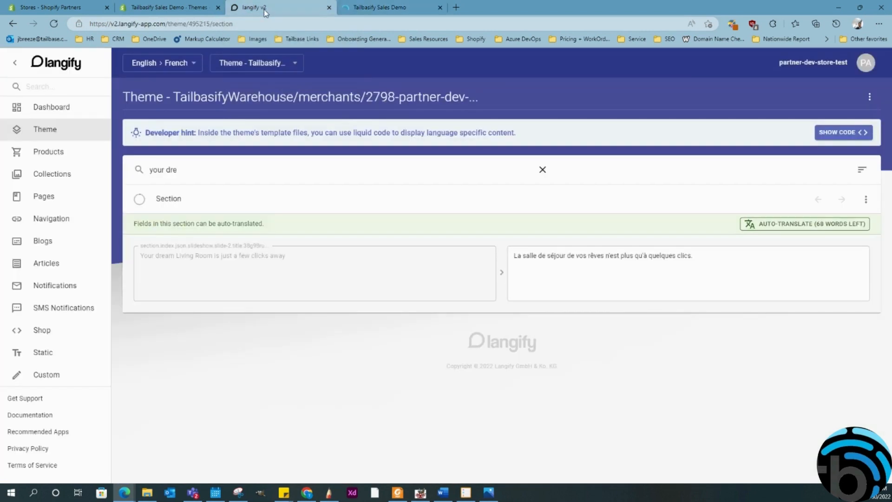
left_click(175, 9)
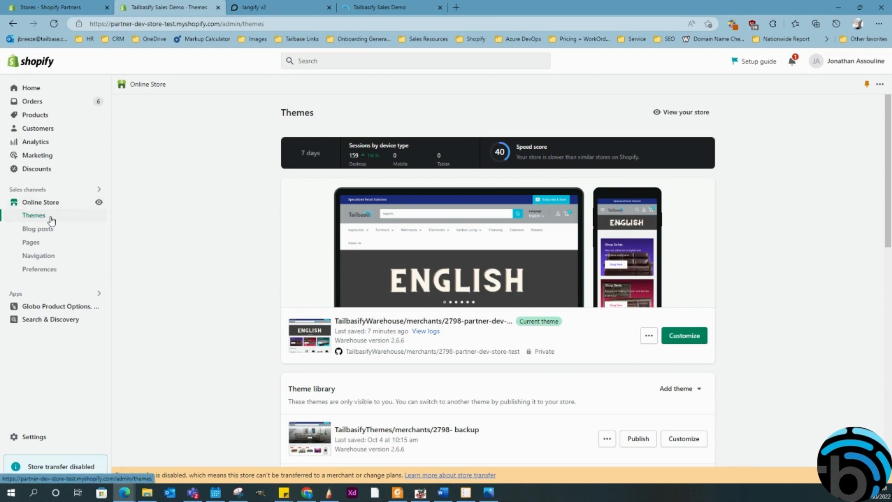
left_click(684, 335)
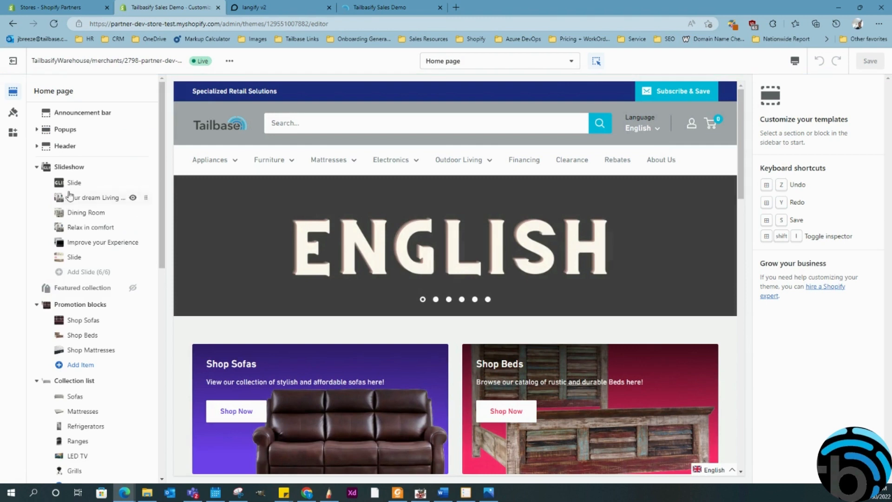
left_click(82, 186)
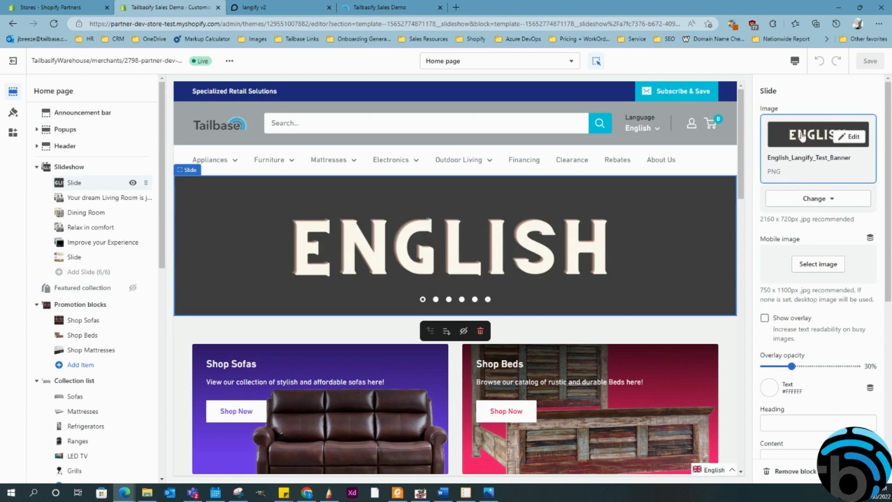
- Leave the theme editor, open the store's Files settings, and look through the uploaded banner images
left_click(15, 62)
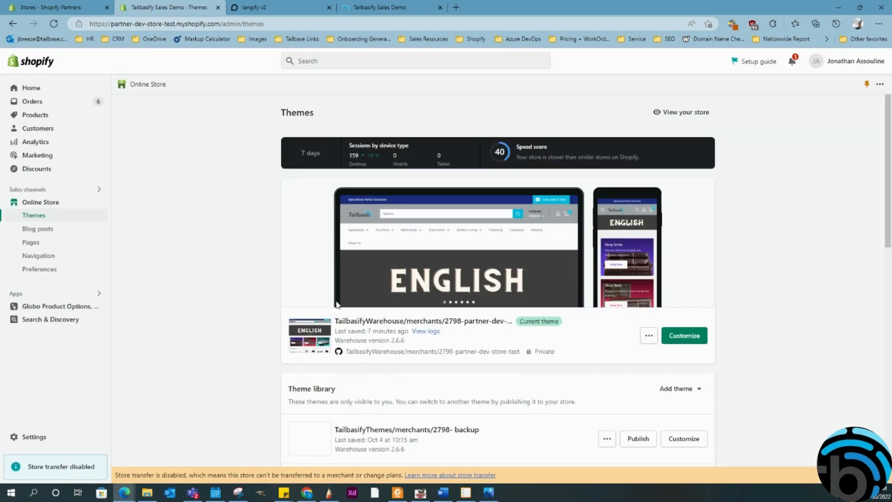
left_click(35, 438)
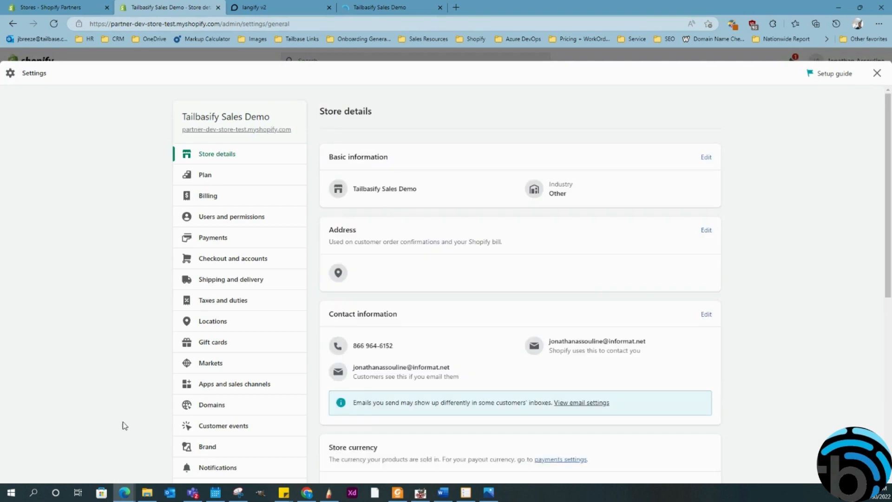
scroll(209, 167, "down", 4)
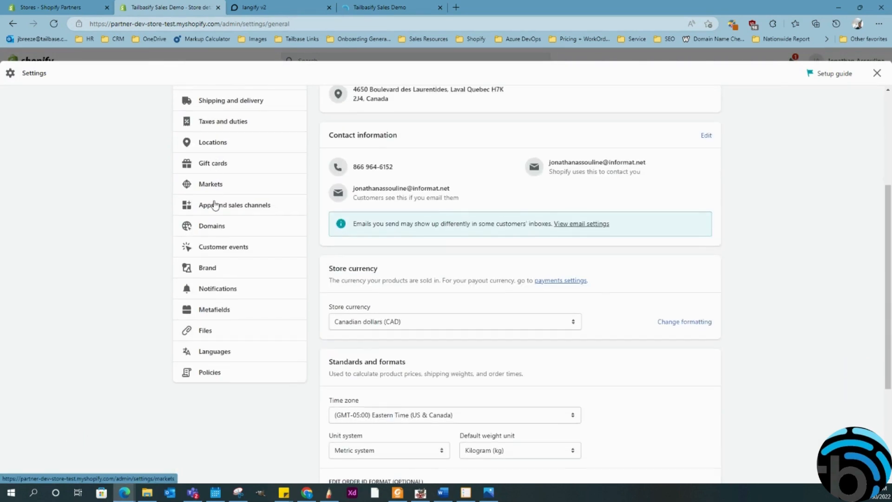
left_click(207, 331)
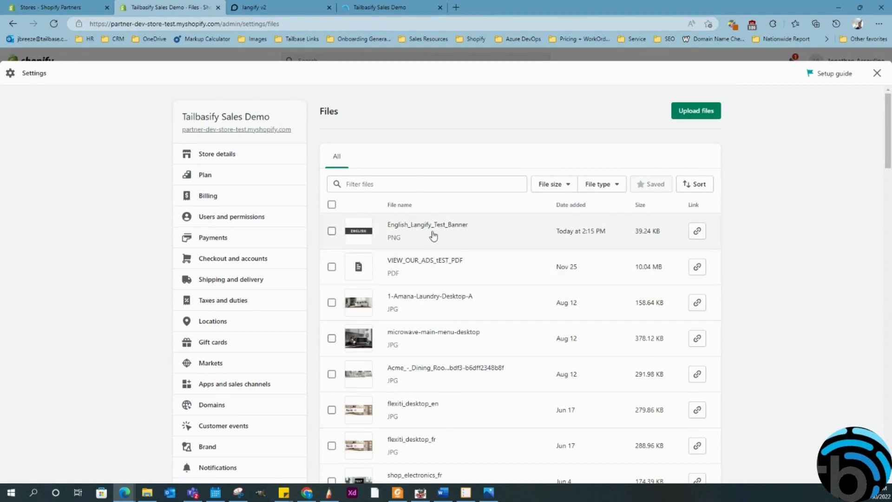
scroll(439, 228, "down", 1)
scroll(439, 227, "down", 6)
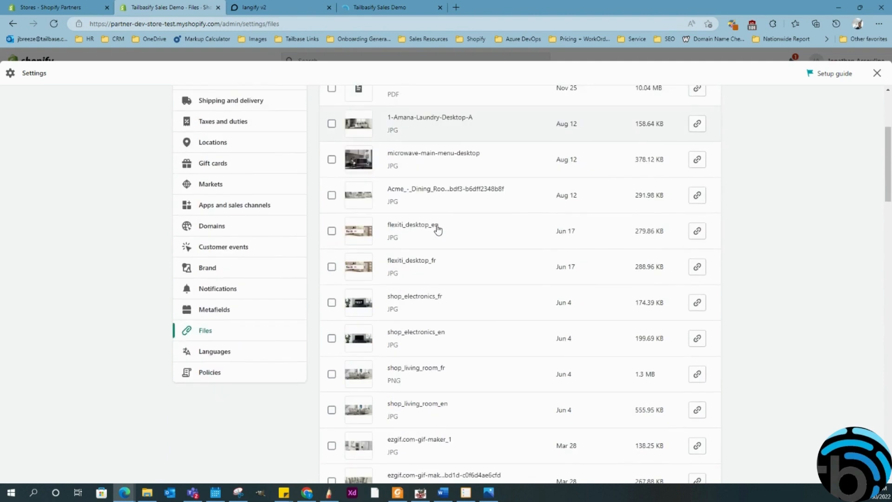
scroll(410, 298, "down", 4)
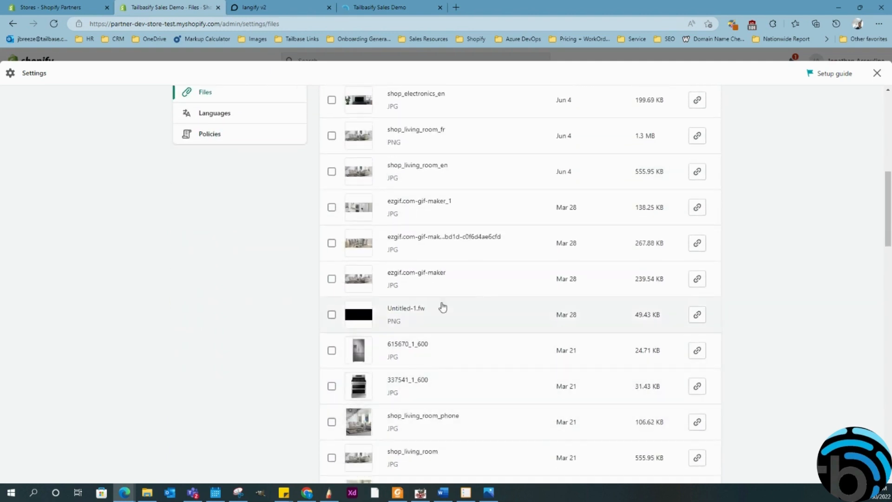
scroll(415, 298, "up", 11)
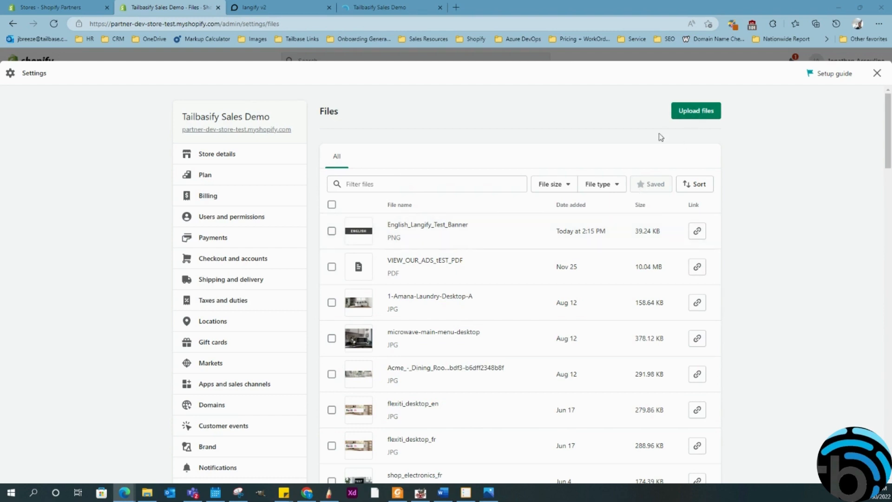
- Upload the "Francais Langify Test Banner" image from the Downloads folder to the store's files
left_click(703, 117)
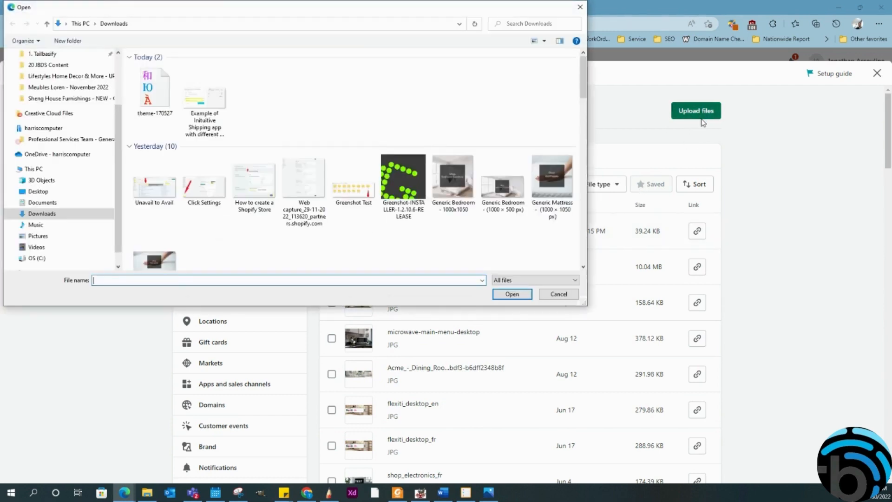
scroll(251, 126, "down", 10)
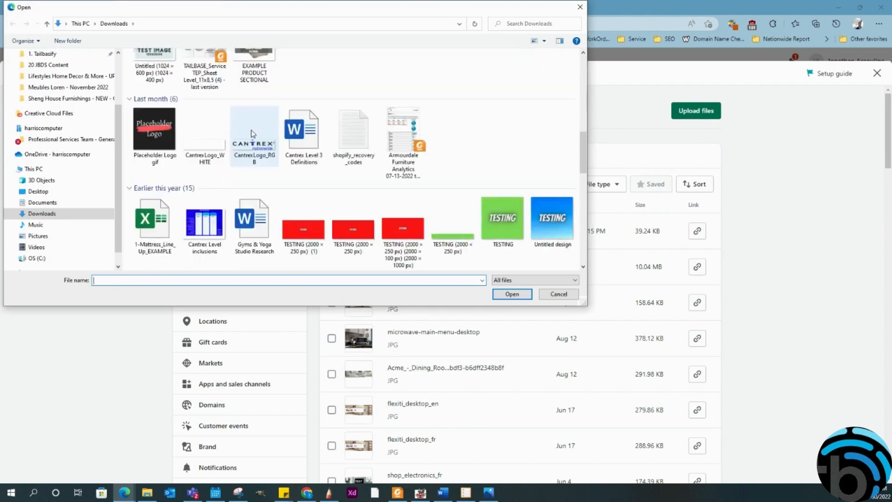
scroll(264, 142, "up", 4)
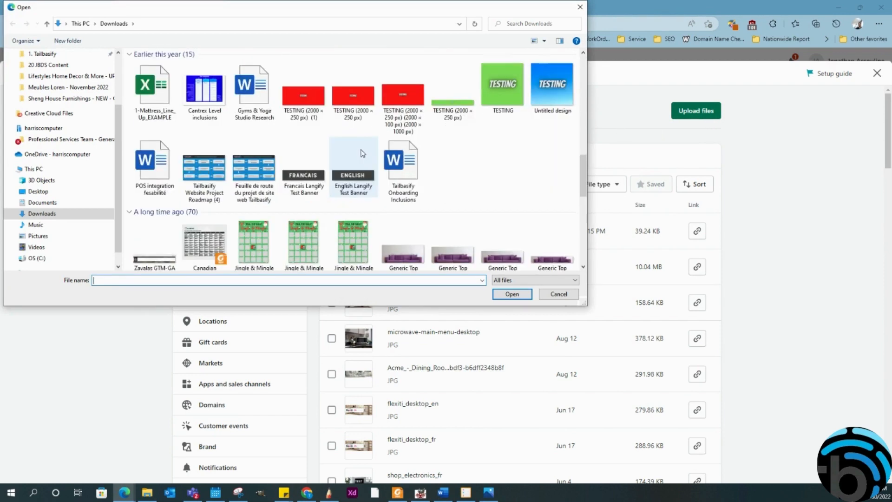
left_click(306, 172)
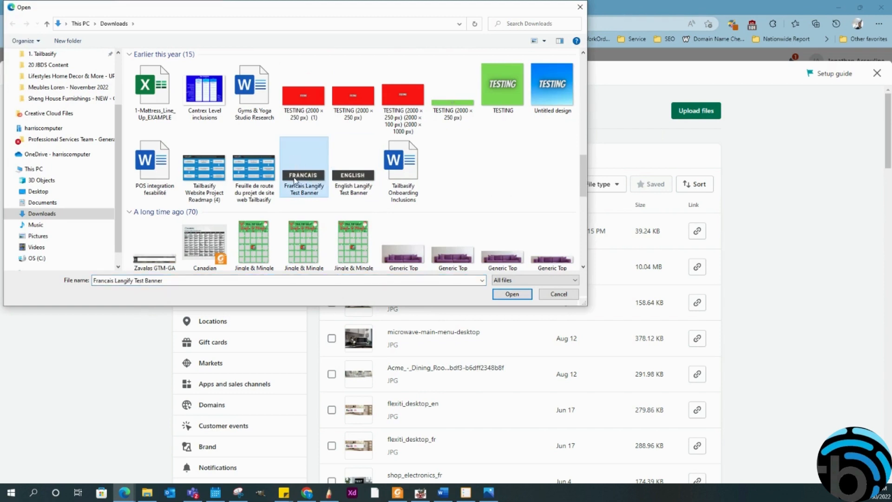
left_click(512, 294)
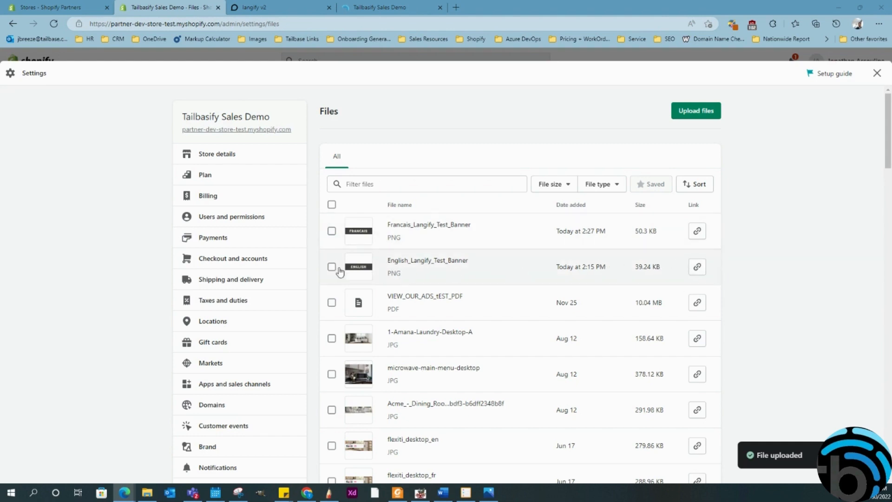
- Copy the file link of English_Langify_Test_Banner and open the Custom contents in langify
left_click(697, 273)
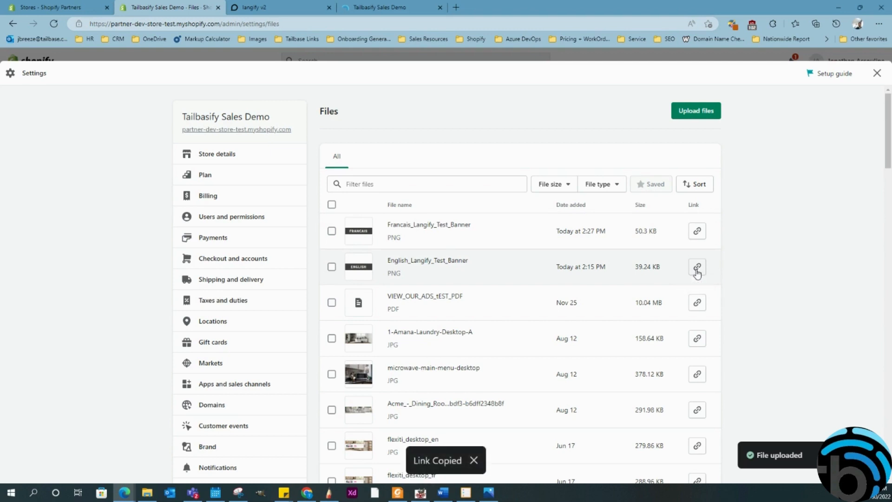
left_click(268, 6)
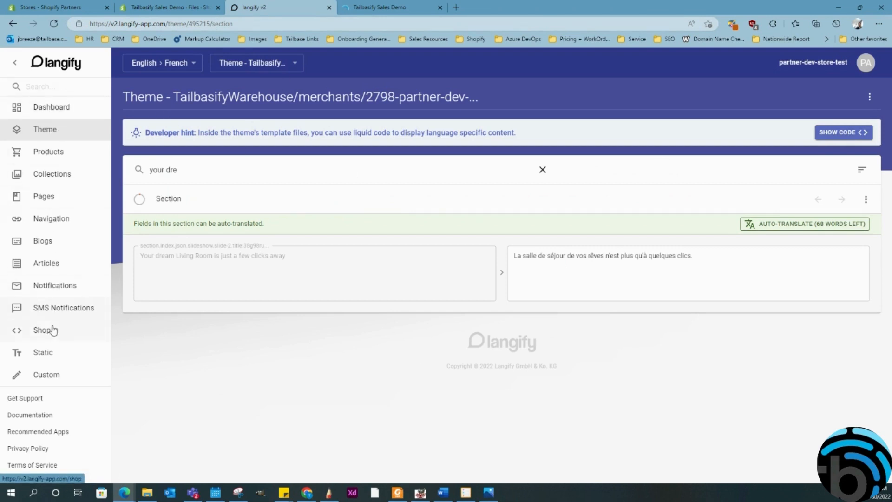
left_click(50, 382)
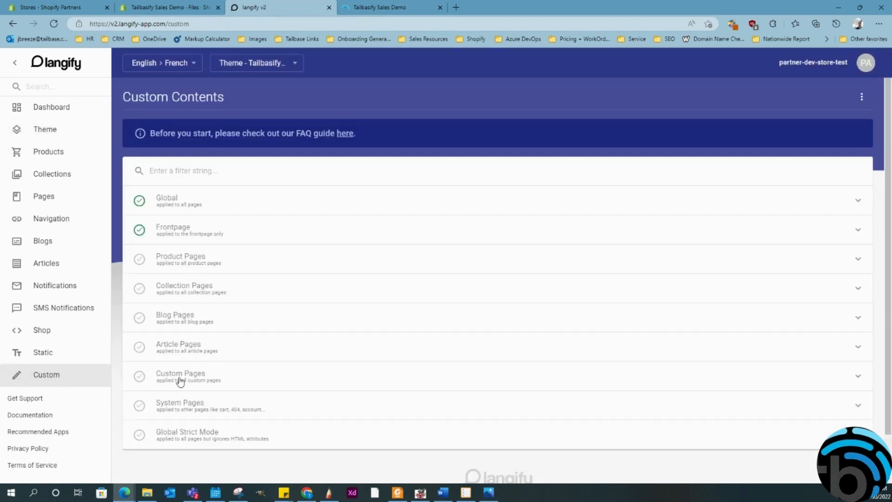
- Compare the French storefront's first two homepage slides with the page categories offered in langify's Custom Contents
left_click(363, 9)
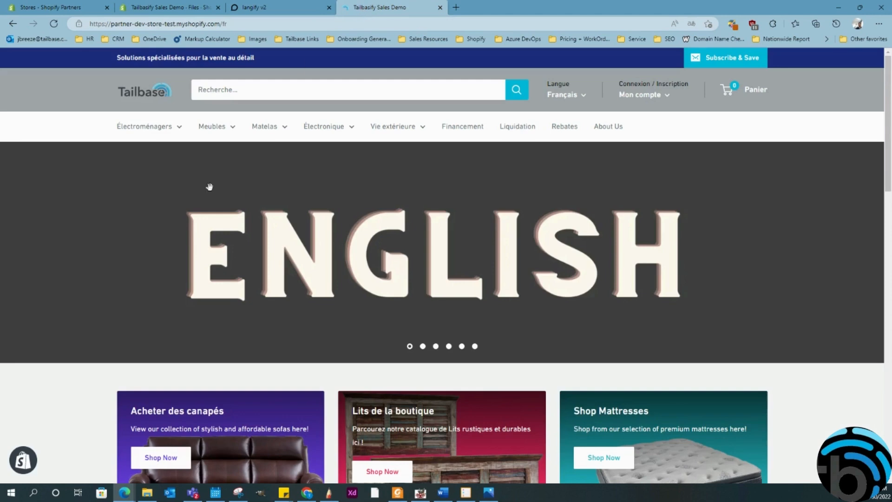
left_click(422, 347)
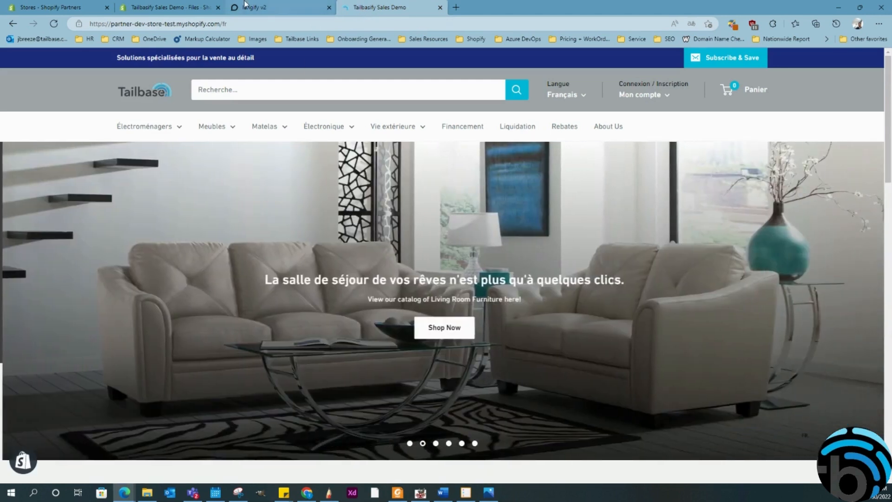
left_click(245, 6)
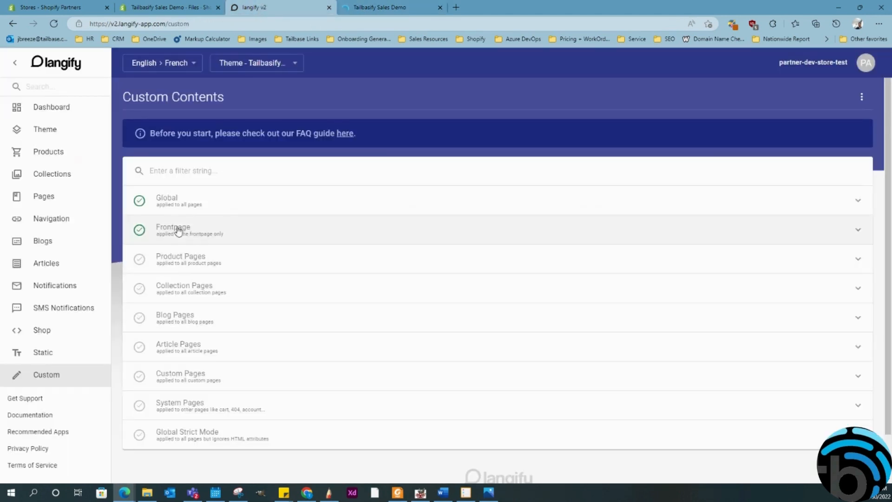
left_click(379, 7)
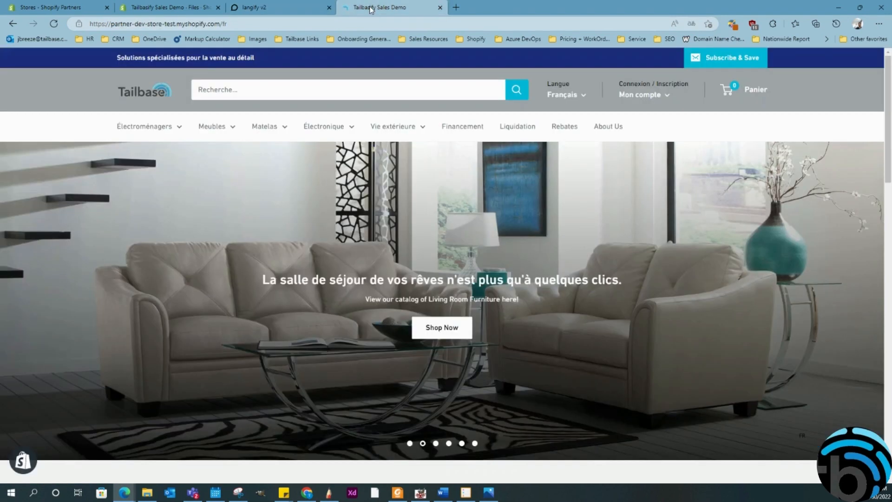
mouse_move(292, 176)
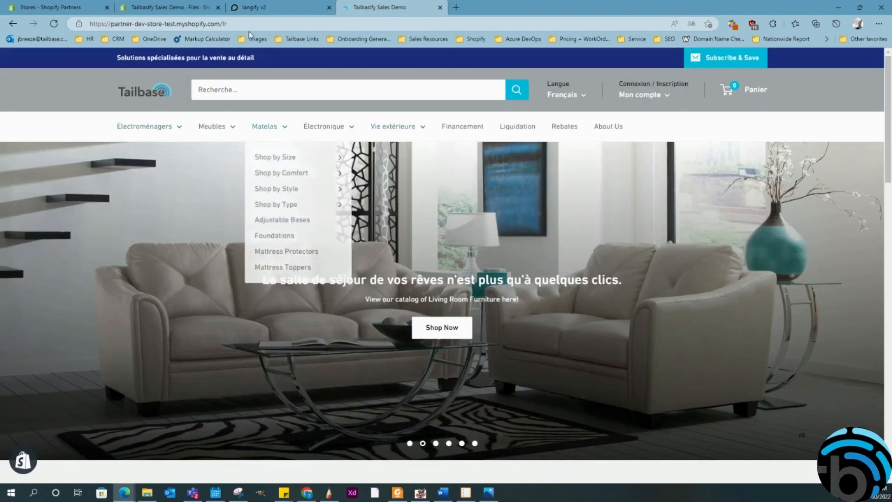
left_click(259, 8)
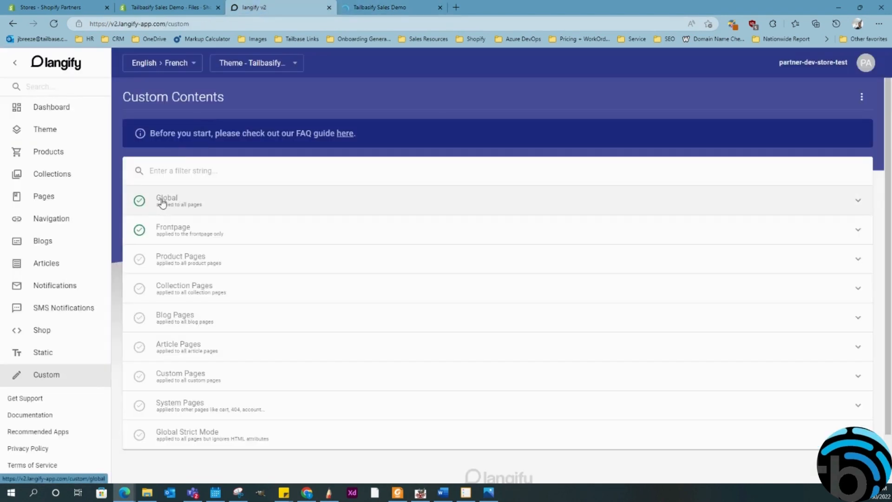
- Add the copied English_Langify_Test_Banner.png link as new custom content for the Frontpage and save it
left_click(172, 232)
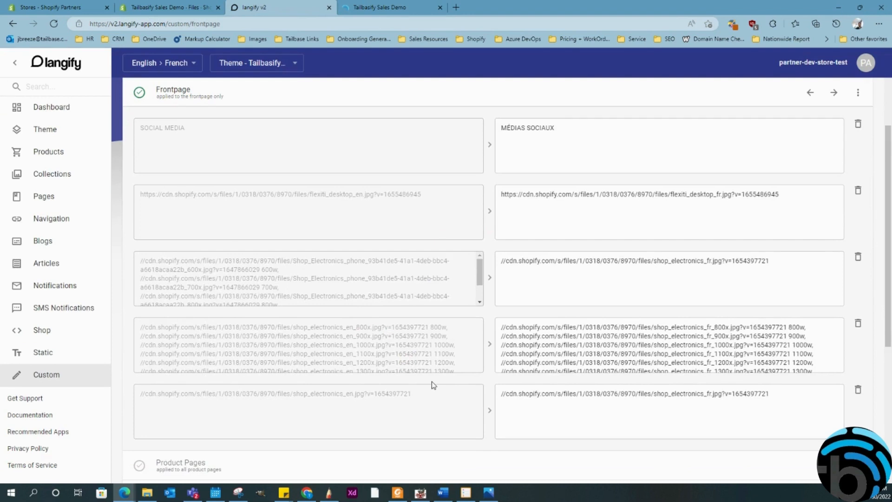
scroll(433, 386, "up", 1)
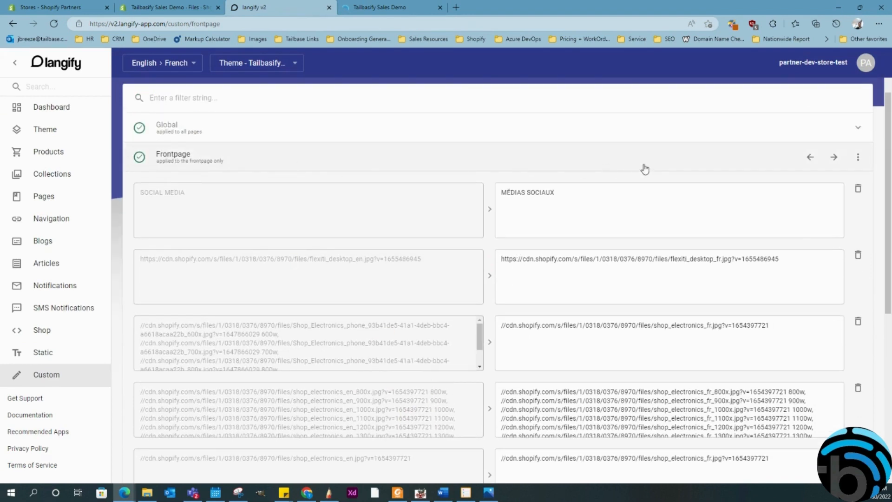
left_click(858, 159)
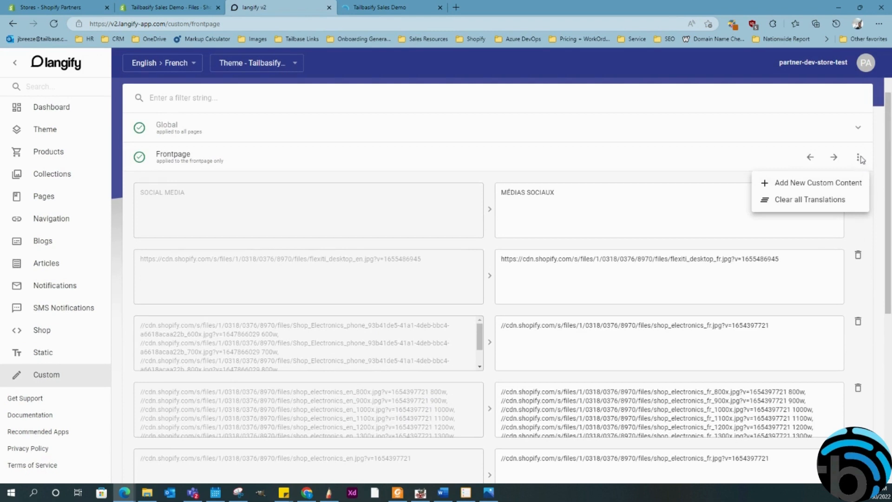
left_click(528, 157)
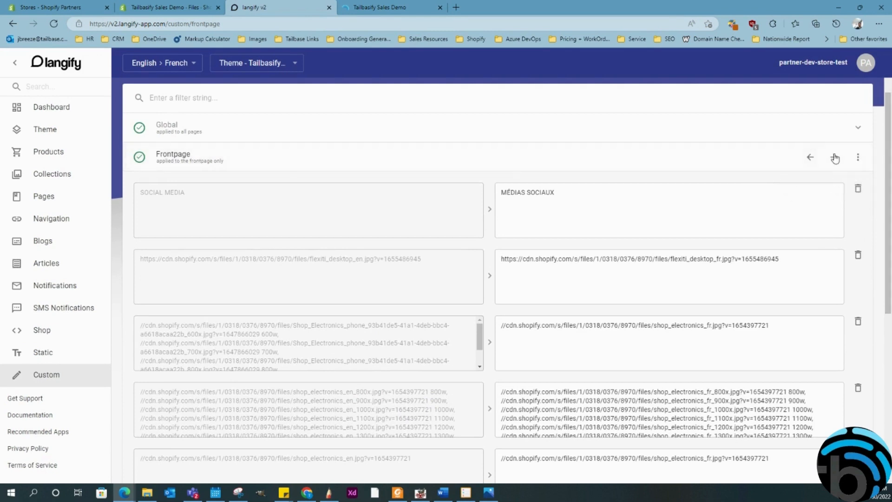
left_click(858, 160)
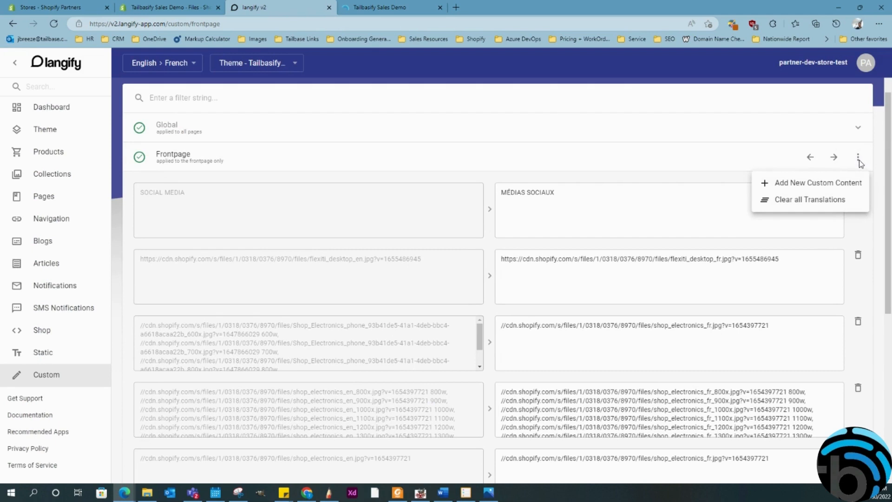
left_click(819, 184)
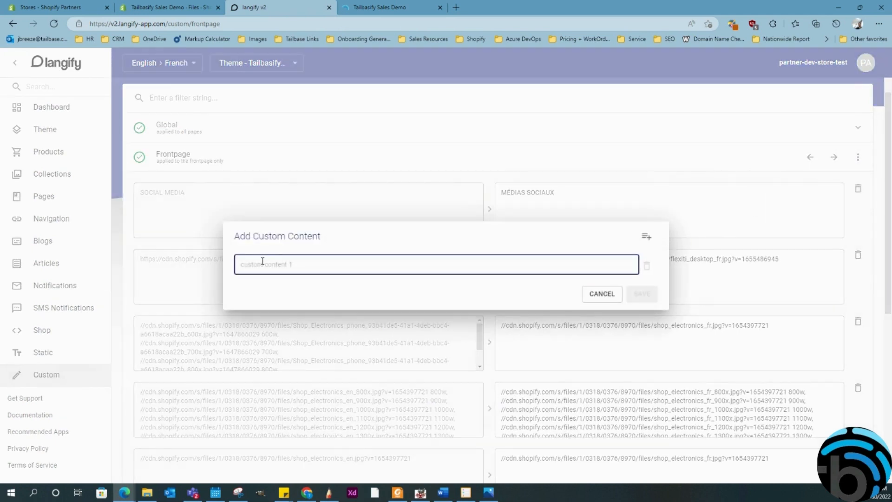
key("ctrl+v")
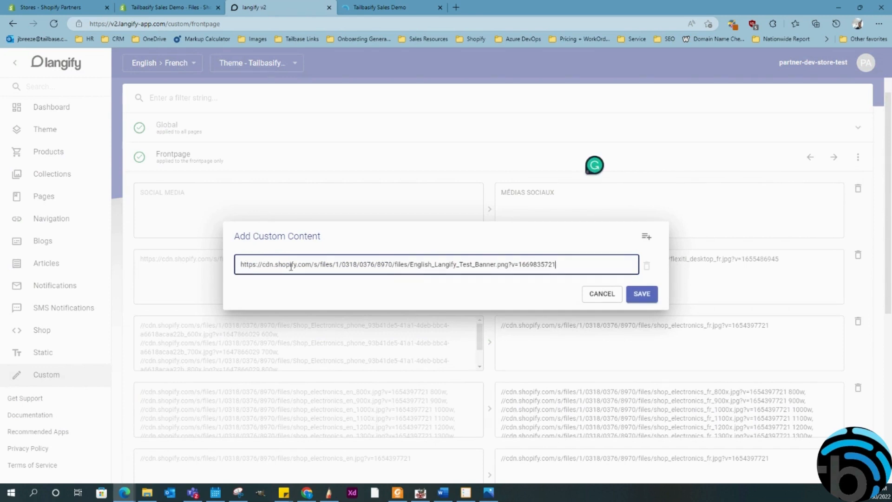
left_click(641, 294)
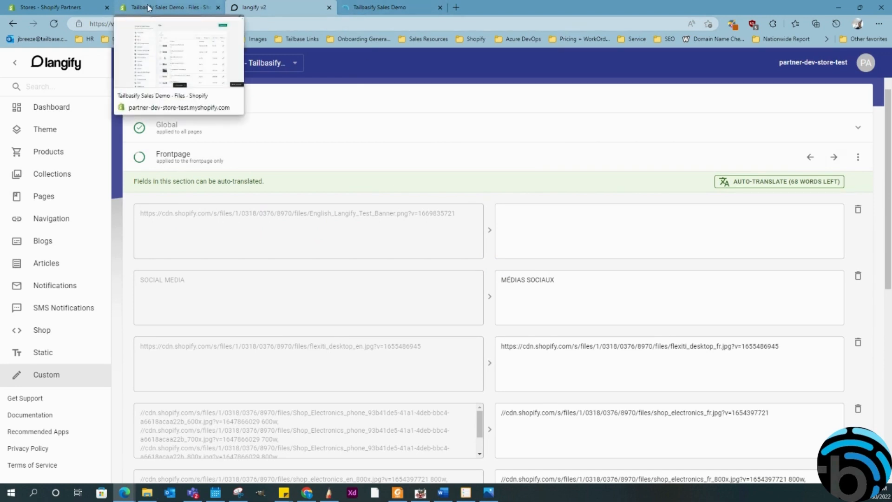
- Copy the Francais_Langify_Test_Banner file link, enter it without "https:" as the English banner link's French translation, and save
left_click(172, 7)
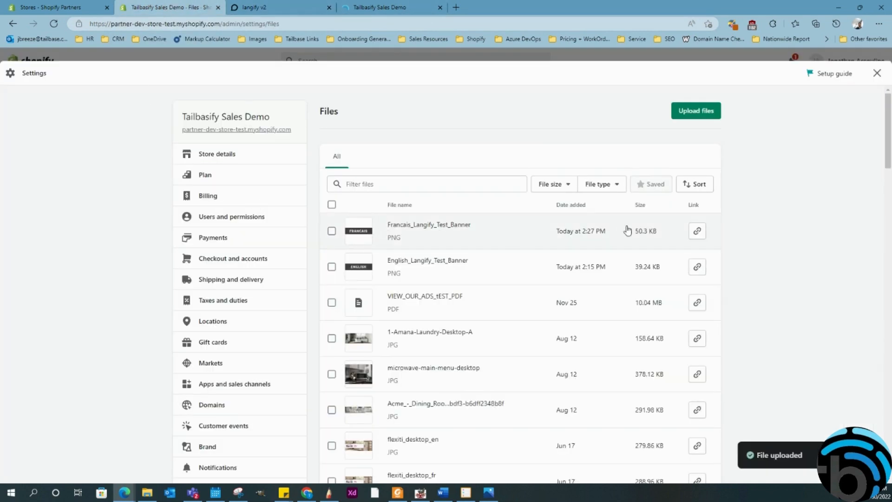
left_click(697, 231)
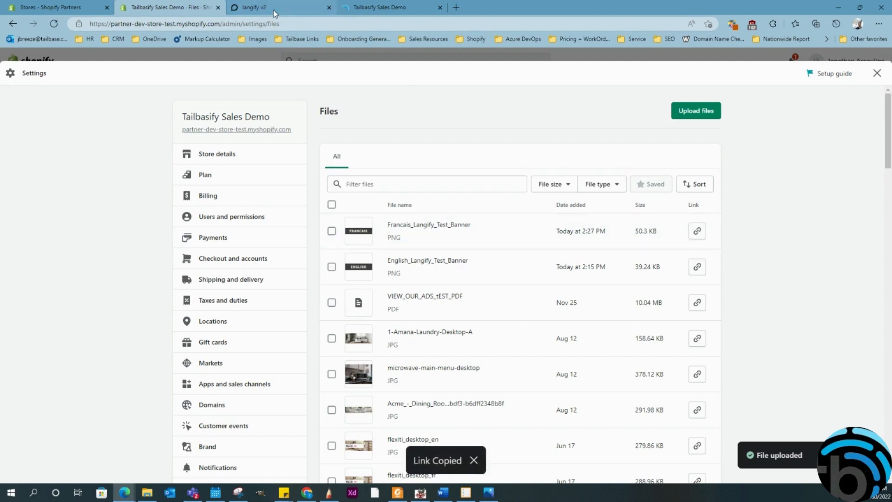
left_click(273, 10)
left_click(509, 227)
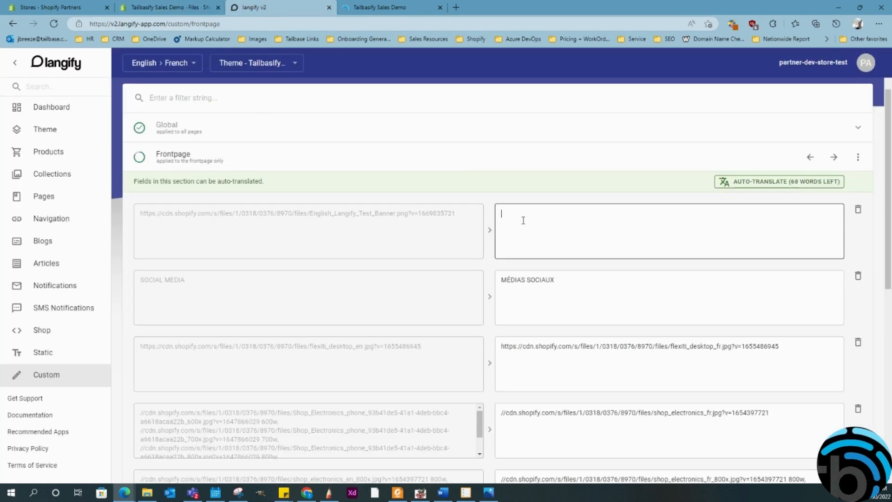
key("ctrl+v")
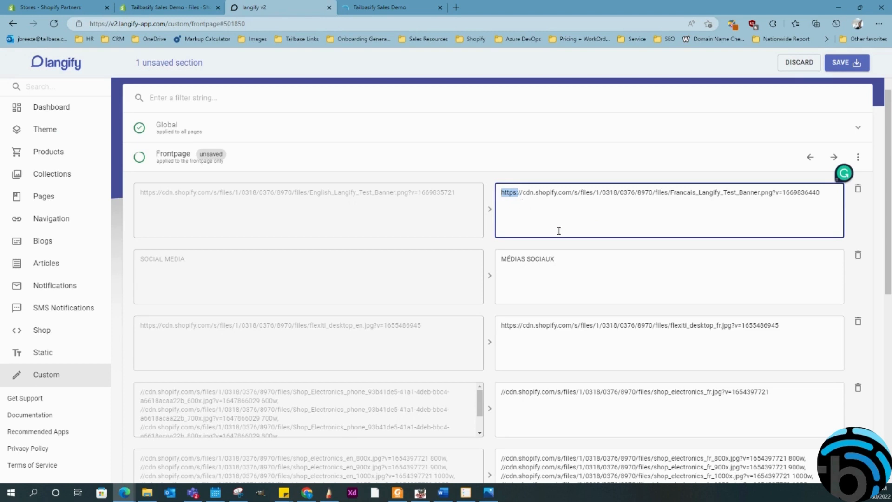
key("BackSpace")
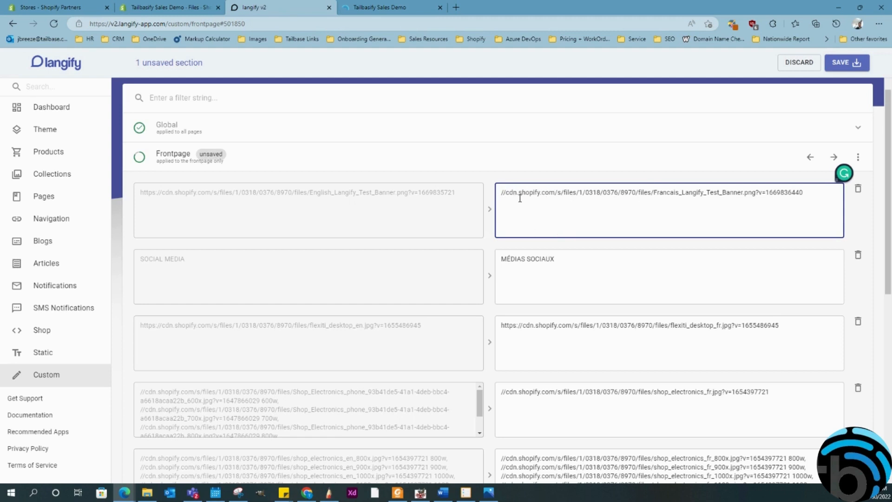
left_click(842, 65)
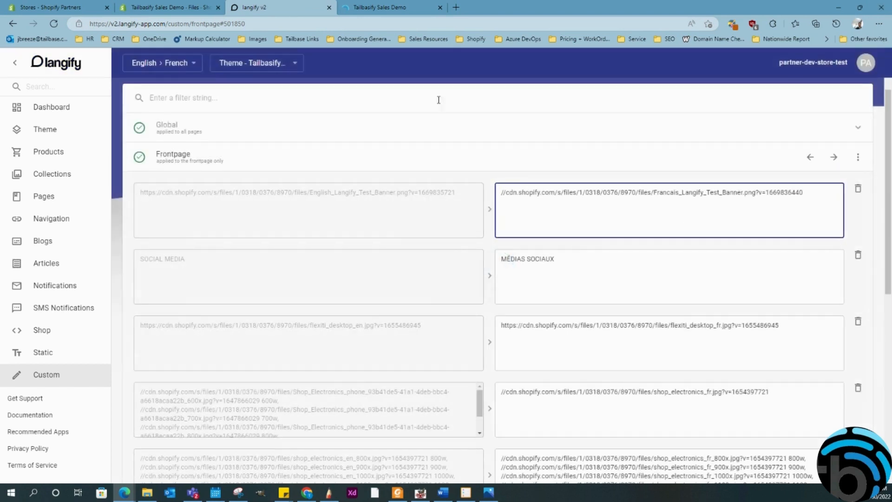
- Reload the French storefront to check its first banner, dismiss the browser's translation offer, and switch the store language to English
left_click(373, 8)
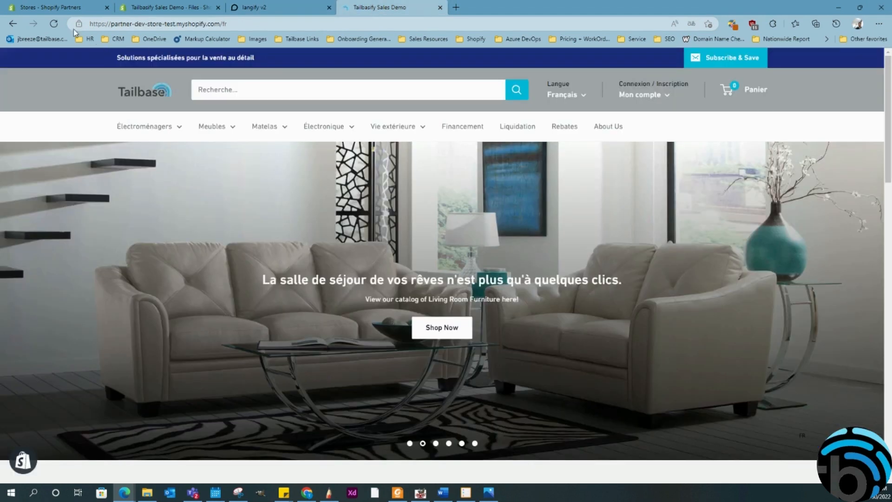
left_click(54, 24)
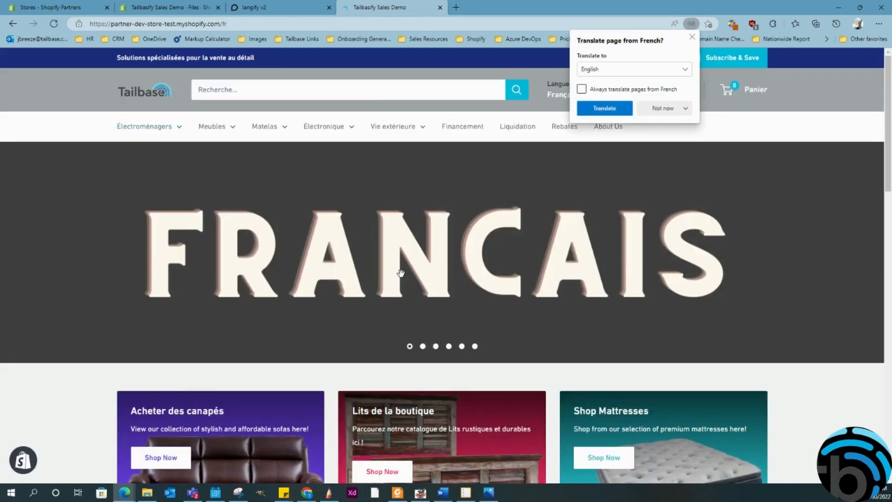
left_click(538, 108)
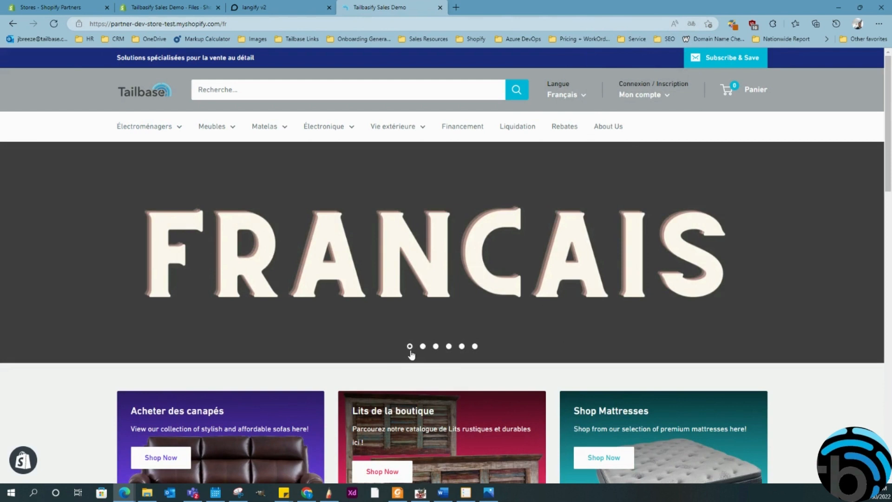
left_click(564, 95)
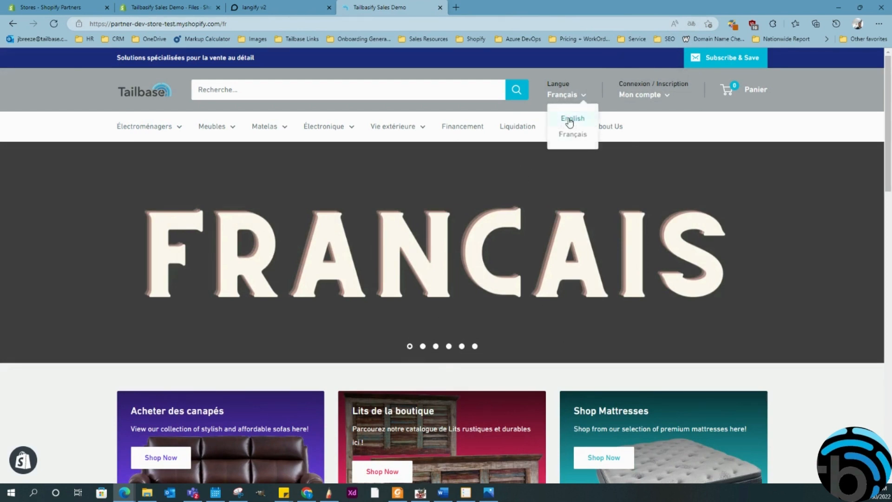
left_click(572, 118)
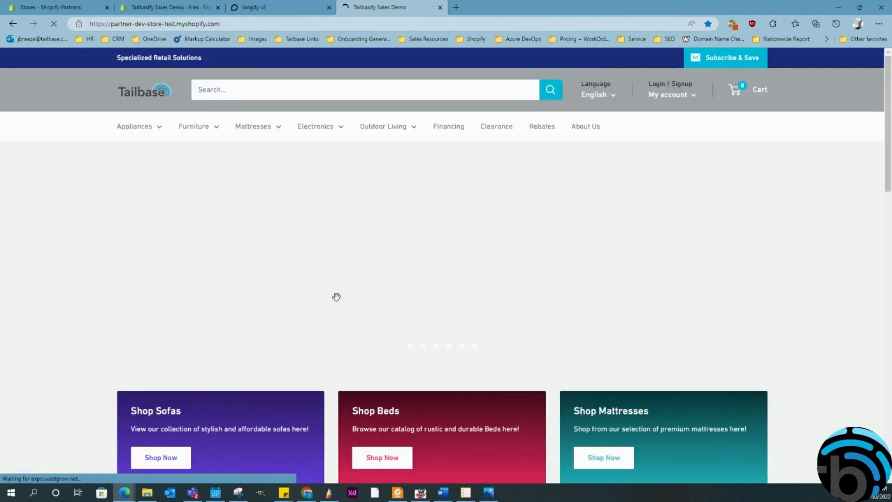